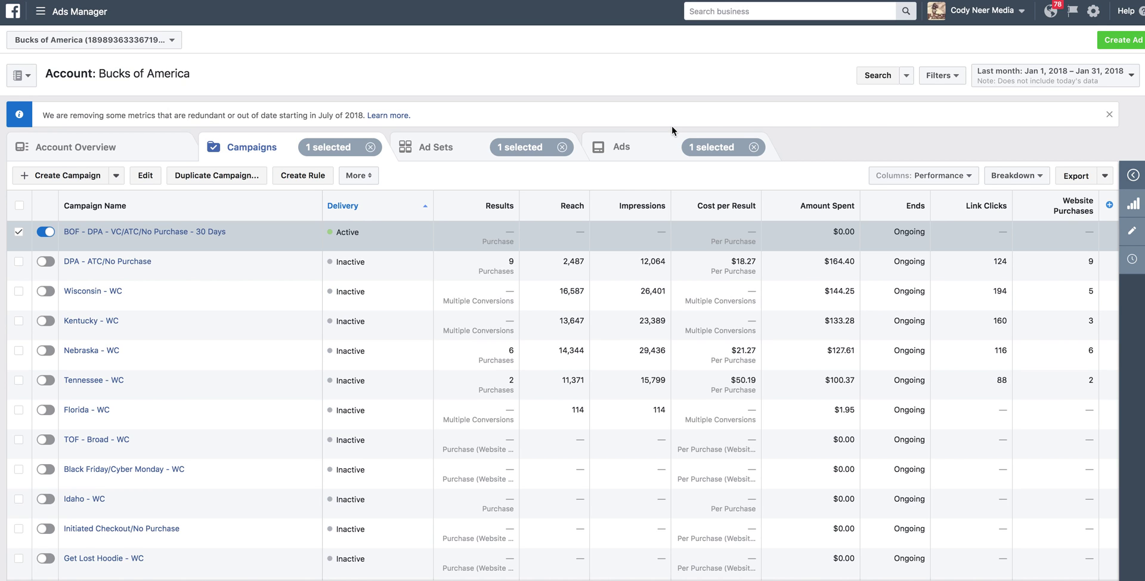
Step: Start a fresh Catalog sales campaign named 'ATC - NO PURCHASE'
left_click(71, 176)
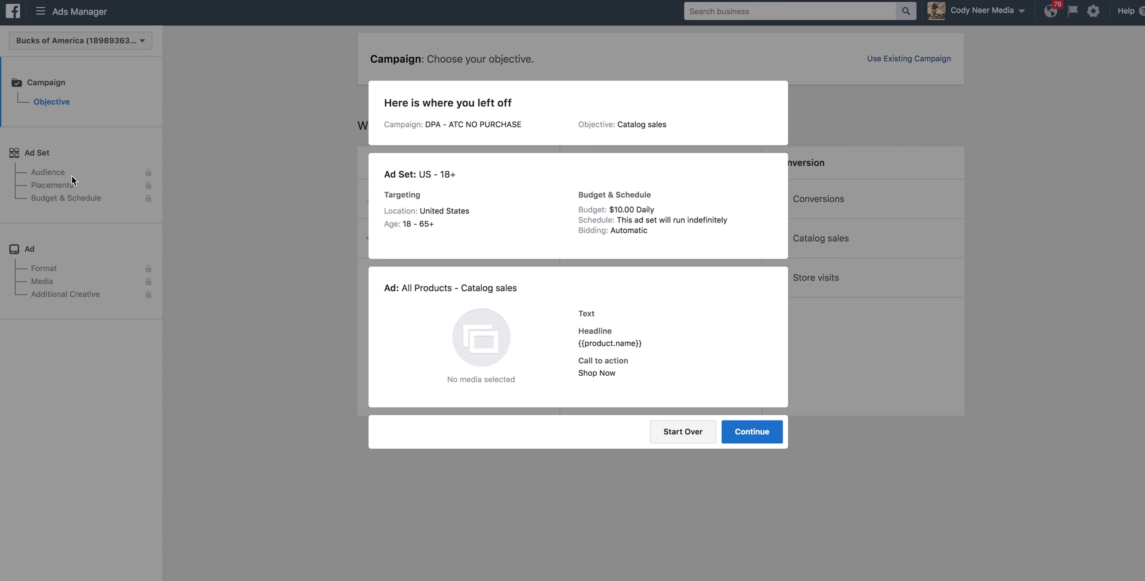
left_click(666, 433)
left_click(837, 238)
left_click_drag(705, 479, 627, 481)
type("ATC - NO PURCHASE")
Step: Promote the All Products set of 749 items in the ad set
left_click(653, 516)
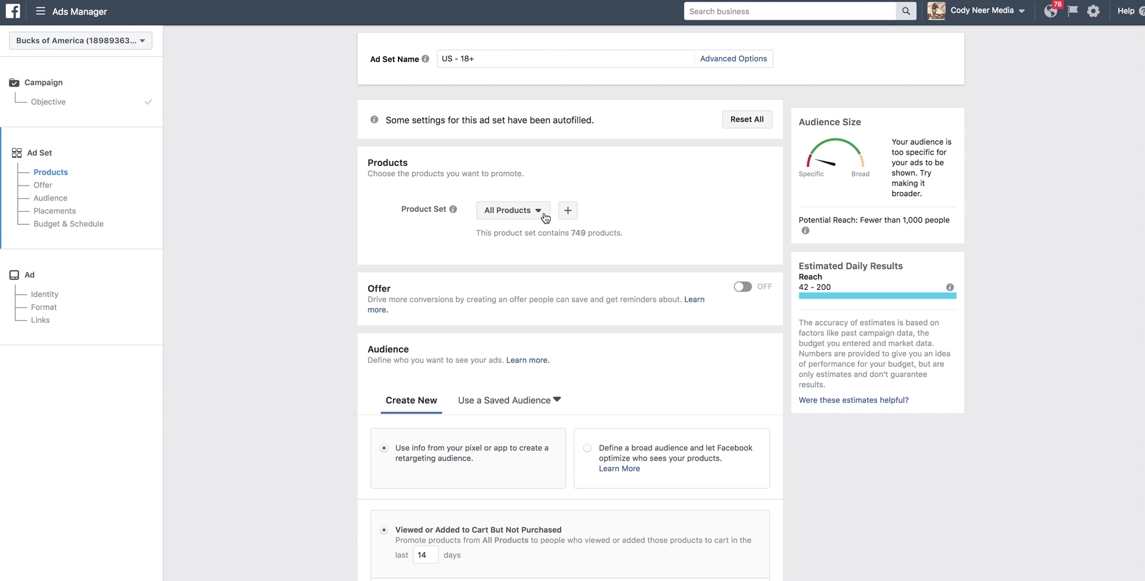
left_click(545, 215)
mouse_move(534, 249)
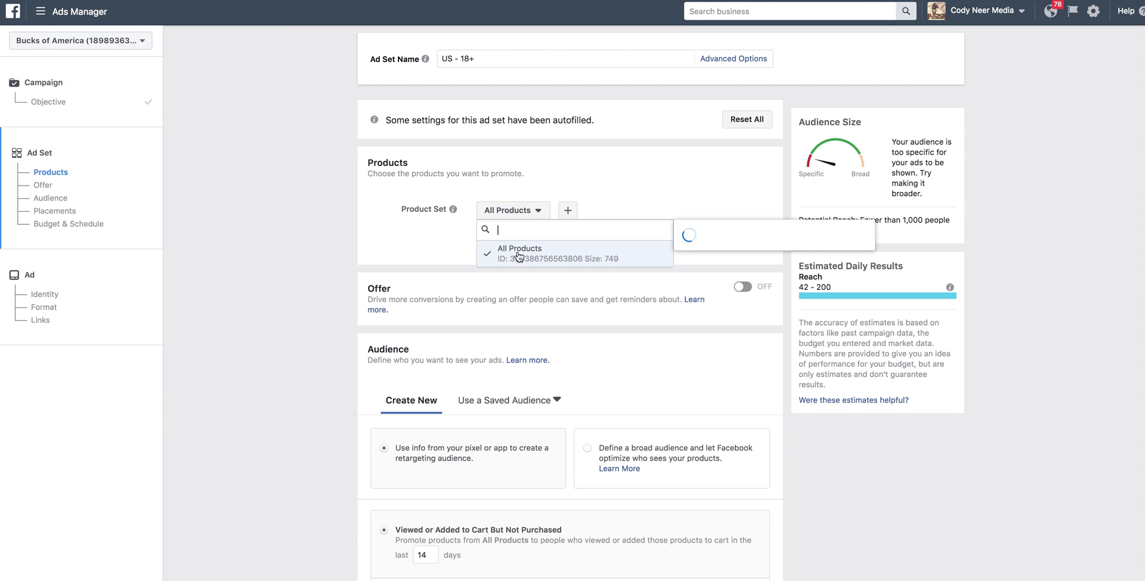
left_click(558, 258)
Step: Target people who added to cart but did not purchase in the last 30 days
scroll(647, 255, "down", 3)
scroll(647, 255, "down", 1)
scroll(577, 349, "down", 1)
left_click(384, 357)
double_click(411, 382)
type("30")
scroll(734, 382, "down", 3)
Step: Keep a daily budget and change the amount from $100.00 to $20.00
scroll(735, 382, "down", 5)
scroll(665, 330, "down", 2)
left_click(564, 319)
left_click(572, 316)
left_click(588, 315)
key("Delete")
key("Delete")
key("Delete")
type("20")
left_click(689, 348)
Step: Set the conversion event type to Purchase
scroll(689, 348, "down", 3)
left_click(569, 384)
left_click(557, 453)
scroll(718, 274, "down", 2)
left_click(757, 575)
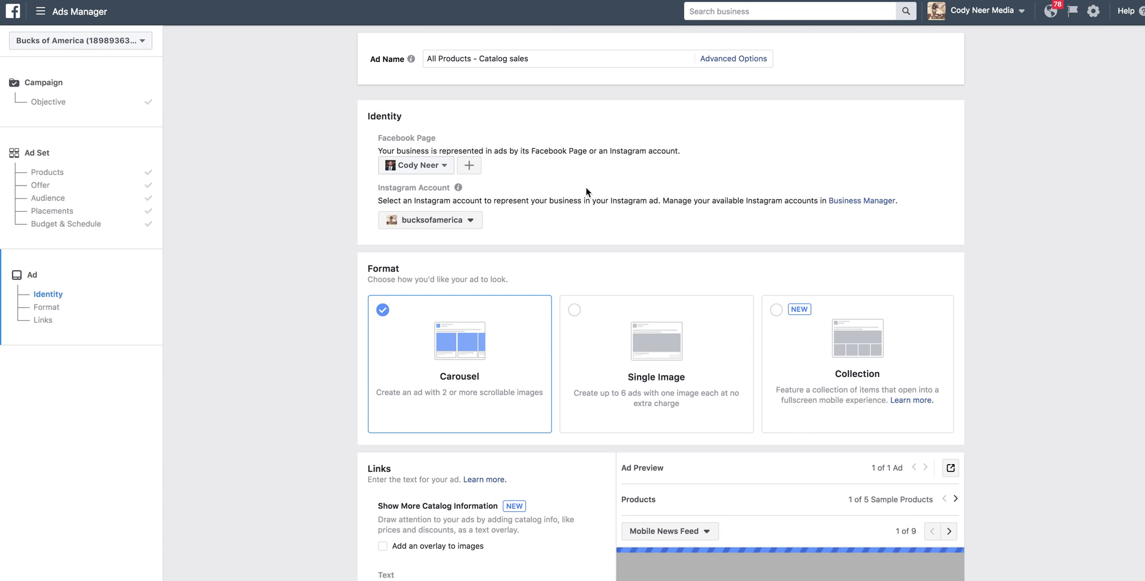
Step: Run the ad from the Bucks of America Page in Carousel format
left_click(438, 165)
left_click(464, 335)
left_click(588, 311)
scroll(603, 349, "down", 3)
scroll(678, 377, "up", 3)
left_click(382, 153)
scroll(606, 363, "down", 2)
scroll(606, 363, "down", 2)
Step: Insert the product price field into the ad text
left_click(582, 312)
left_click(593, 408)
left_click(384, 310)
Step: Type 'HEY! DID YOU FORGET TO BUY? NOW ONLY' before the price token in the ad text
key("BackSpace")
type("HEY ! DID YOU F")
key("BackSpace")
key("BackSpace")
type("FORGET TO BUY? NOW ONLY")
left_click(506, 322)
Step: Add the 10% off code "AWESOME" line and a new line 'HEY BTW, WE HAVE HATS AND HOODIES'
type("PLSU ADD")
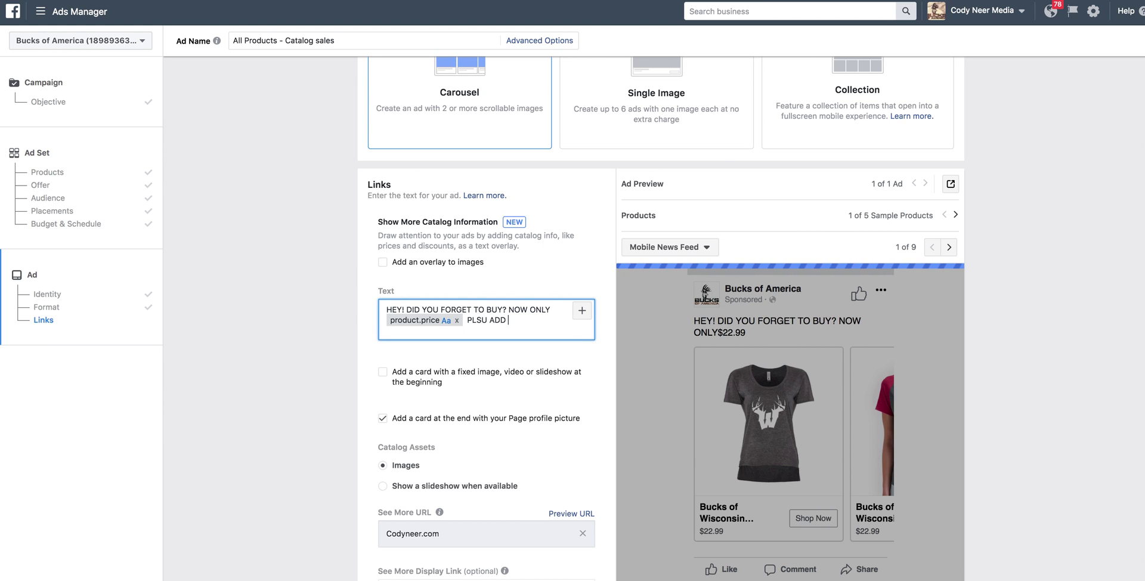
type(" A 10% OFF USING CODE\"")
key("BackSpace")
type("\"AWESOME\".")
key("Return")
key("Return")
type("HEY BTW, WE HAVE HATS ABD")
key("BackSpace")
key("BackSpace")
type("ND HOODIES")
Step: Correct PLSU to PLUS, reposition USING, and end the discount line with 'AT CHECKOUT.'
double_click(477, 320)
type("PLUS")
left_click(412, 334)
key("BackSpace")
key("BackSpace")
key("BackSpace")
key("BackSpace")
key("BackSpace")
type("USING")
left_click(458, 331)
type("AT CHECKOUT.")
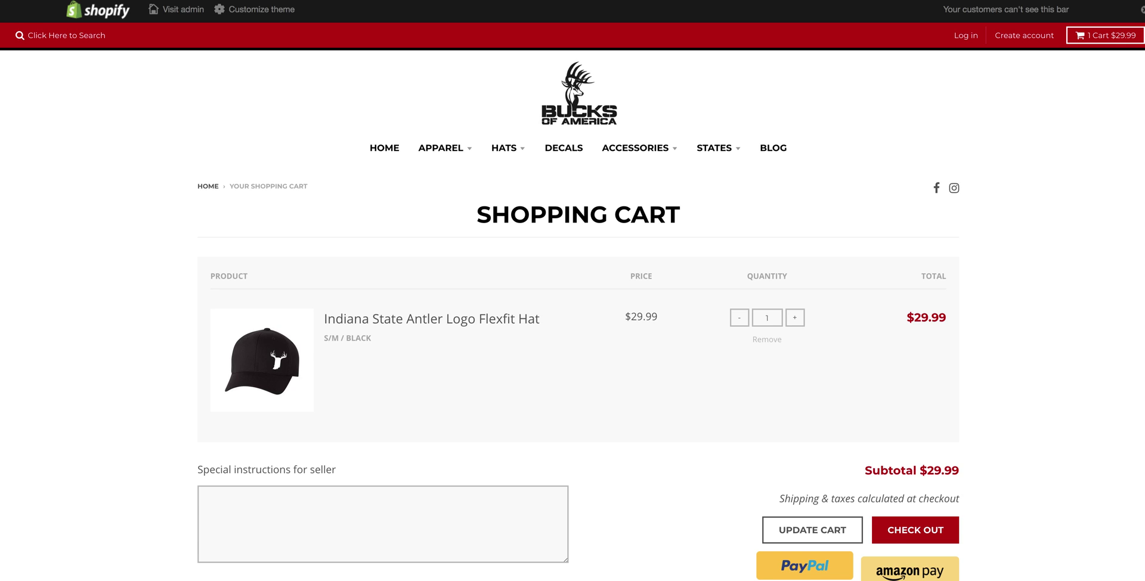
mouse_move(424, 144)
key("ctrl+Tab")
type("https://www.bucksof.com/cart")
left_click(610, 410)
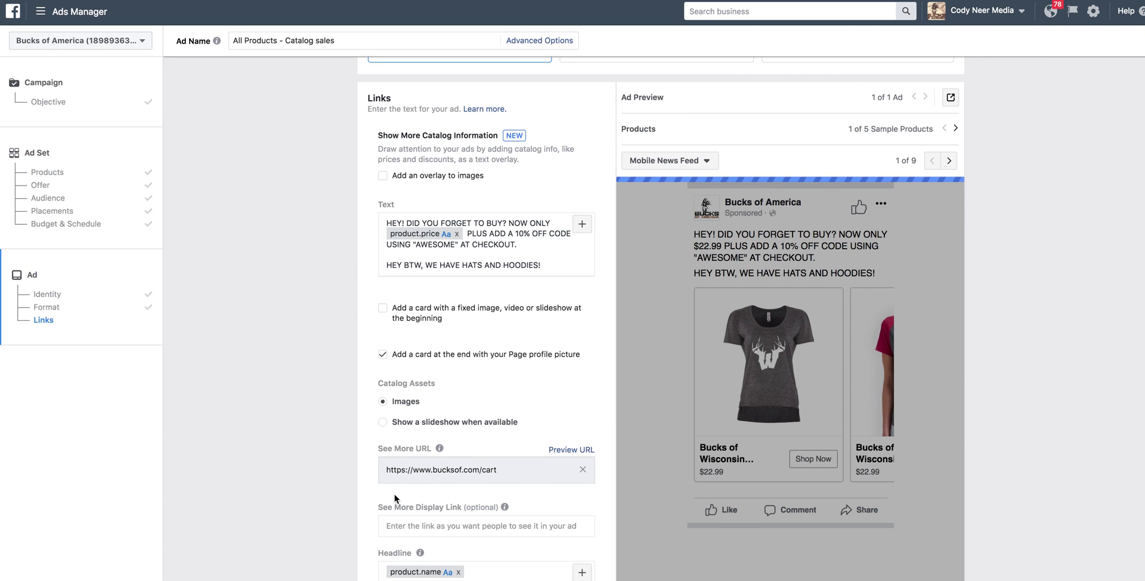
Step: Replace the product.name headline with 'Bucks of America'
scroll(608, 500, "down", 5)
left_click(462, 402)
left_click(459, 398)
type("Bucks of America")
left_click(486, 453)
type("Use code for discount today!")
scroll(548, 511, "down", 3)
left_click(432, 484)
type("https://www.bucksof.com/cart")
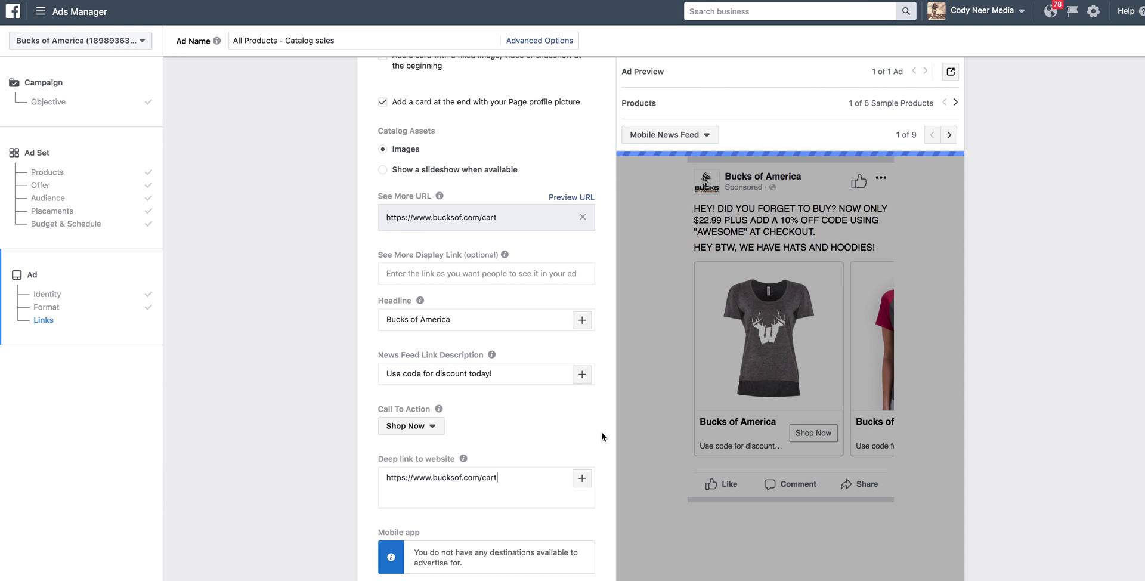
scroll(601, 428, "down", 3)
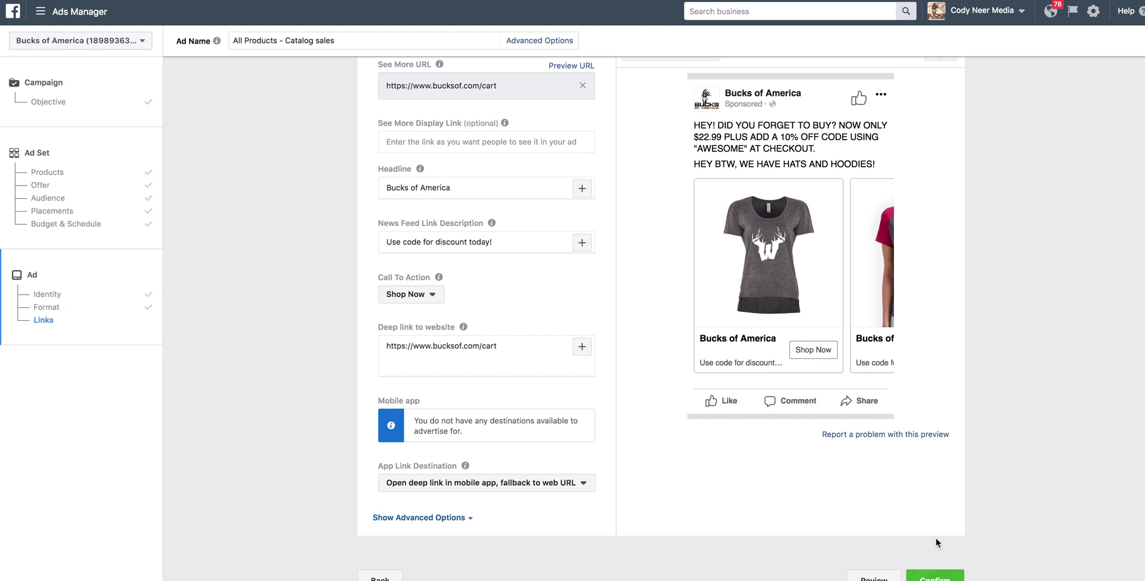
left_click(130, 44)
Step: Stay on the Bucks of America account and open the first campaign's ad set in Ads Manager
scroll(208, 191, "down", 5)
left_click(133, 172)
left_click(59, 11)
left_click(33, 86)
left_click(152, 233)
left_click(1131, 175)
Step: Scroll through the ad set's Budget & Schedule, Audience and Placements settings
scroll(863, 402, "down", 5)
scroll(820, 355, "down", 4)
scroll(739, 324, "down", 4)
scroll(663, 453, "down", 2)
scroll(768, 356, "down", 3)
scroll(769, 362, "down", 10)
scroll(735, 344, "down", 2)
scroll(853, 298, "down", 5)
Step: Open the '20% OFF - Carousel' ad in the Editing Ad panel from the Ads tab
left_click(617, 145)
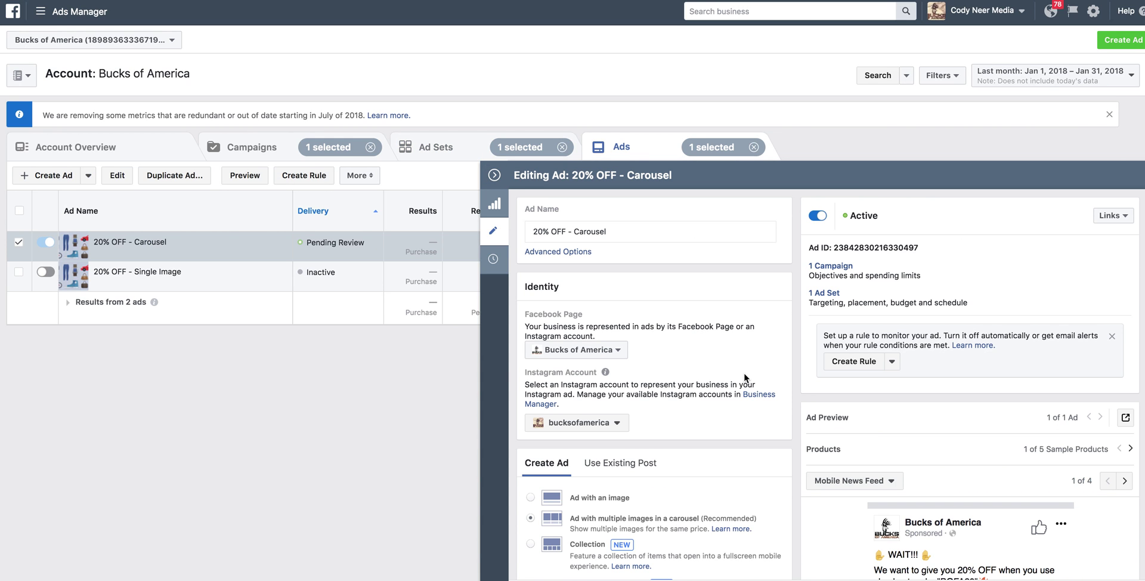